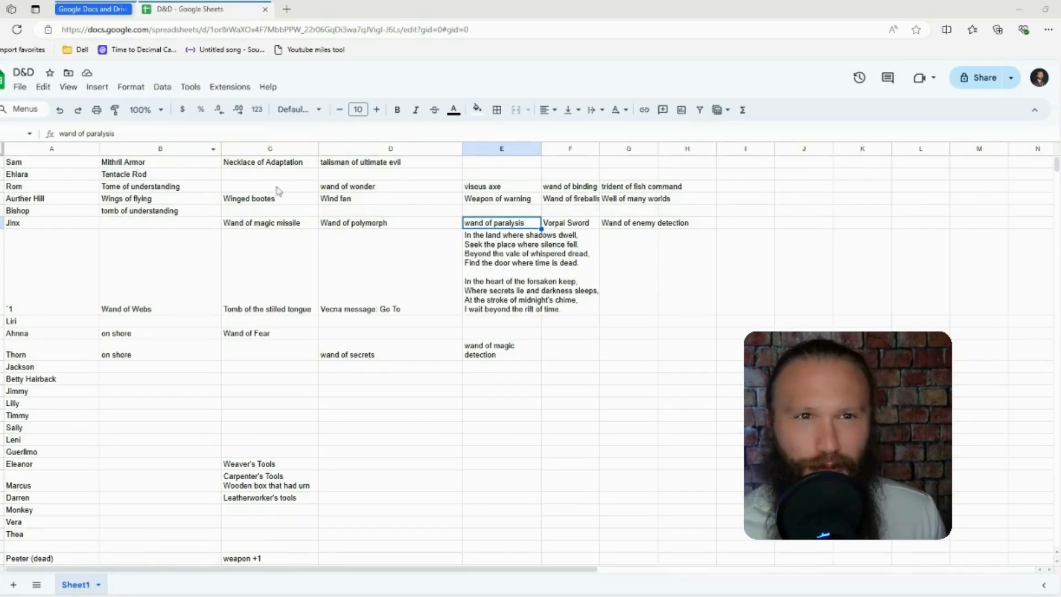
# Select column A and look through the full list of character names.
pyautogui.click(77, 150)
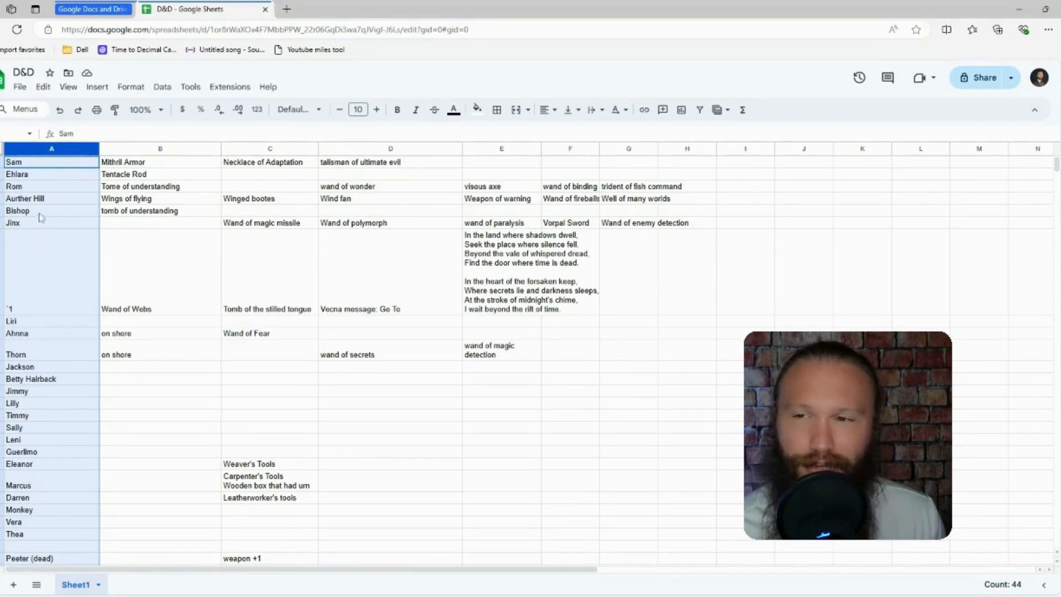
pyautogui.scroll(-2, 41, 238)
pyautogui.scroll(-3, 39, 276)
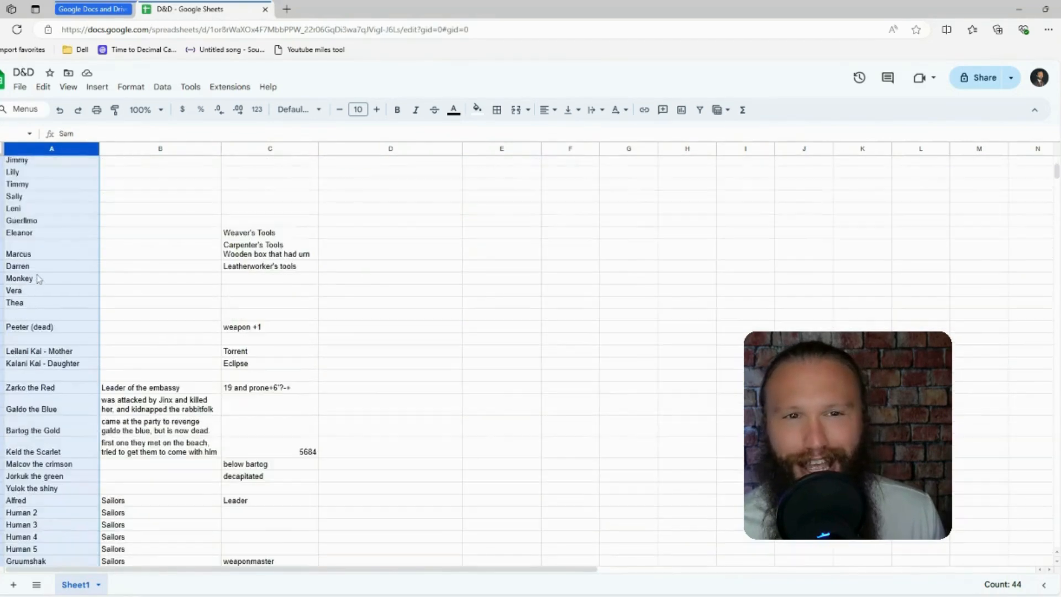
pyautogui.scroll(-2, 37, 372)
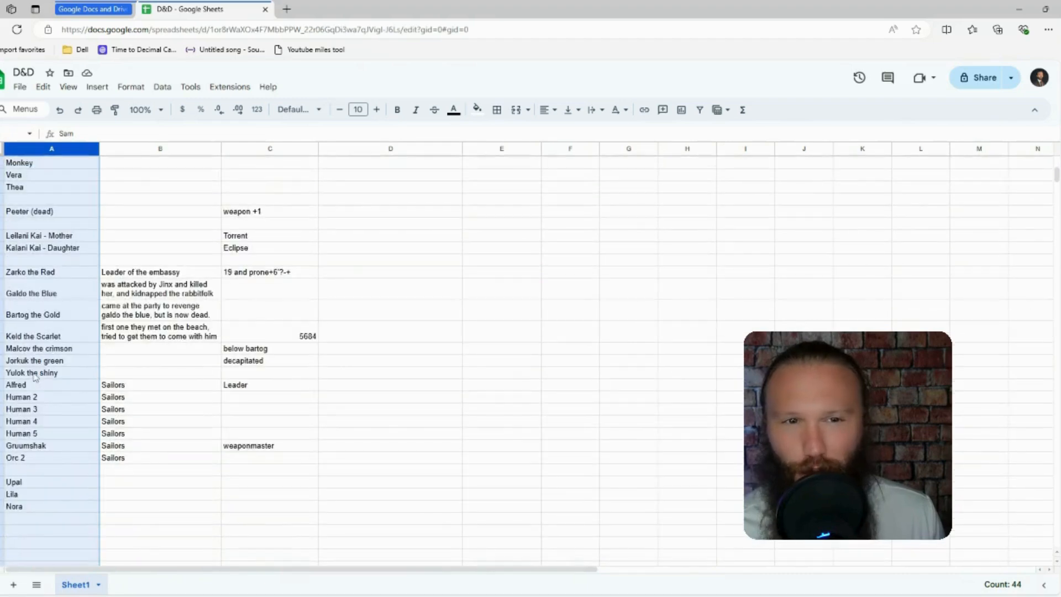
pyautogui.scroll(-1, 34, 332)
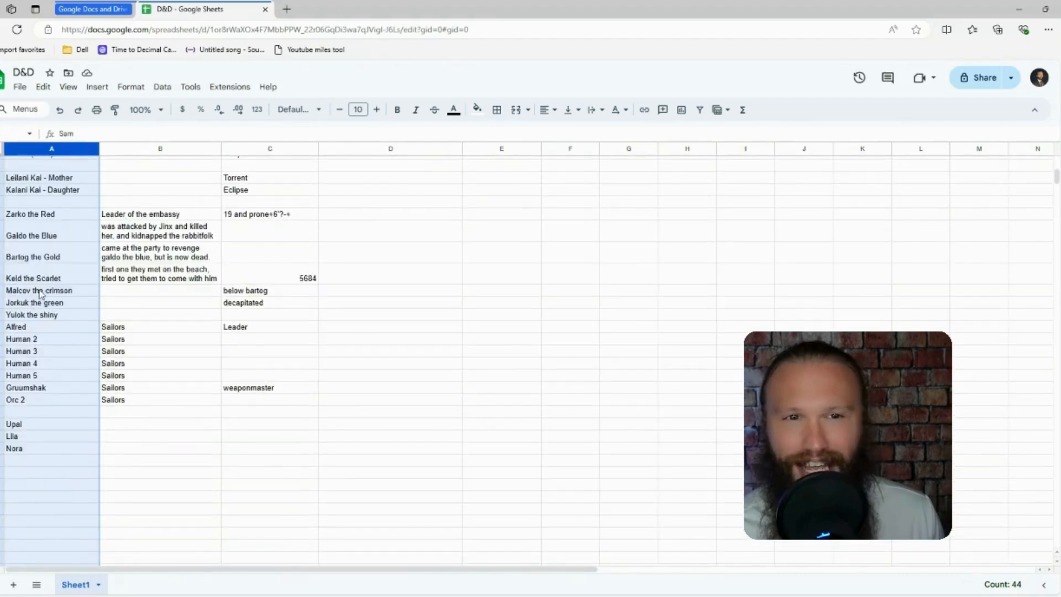
pyautogui.scroll(-1, 31, 293)
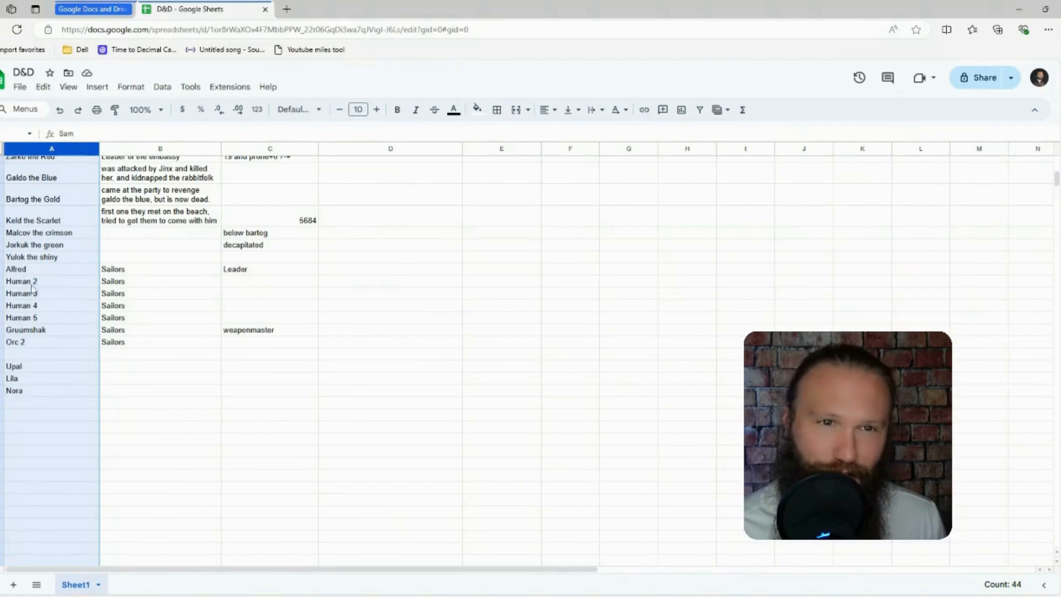
pyautogui.scroll(-1, 25, 337)
pyautogui.scroll(1, 28, 290)
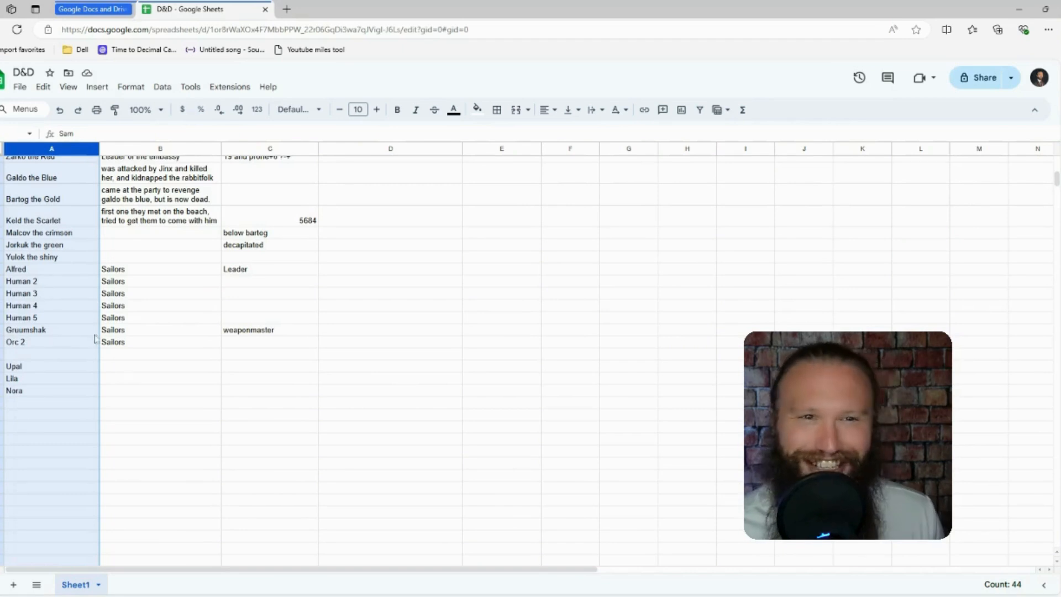
# Examine the sailor entries, including the Leader and weaponmaster rows, and the names listed below them.
pyautogui.click(34, 272)
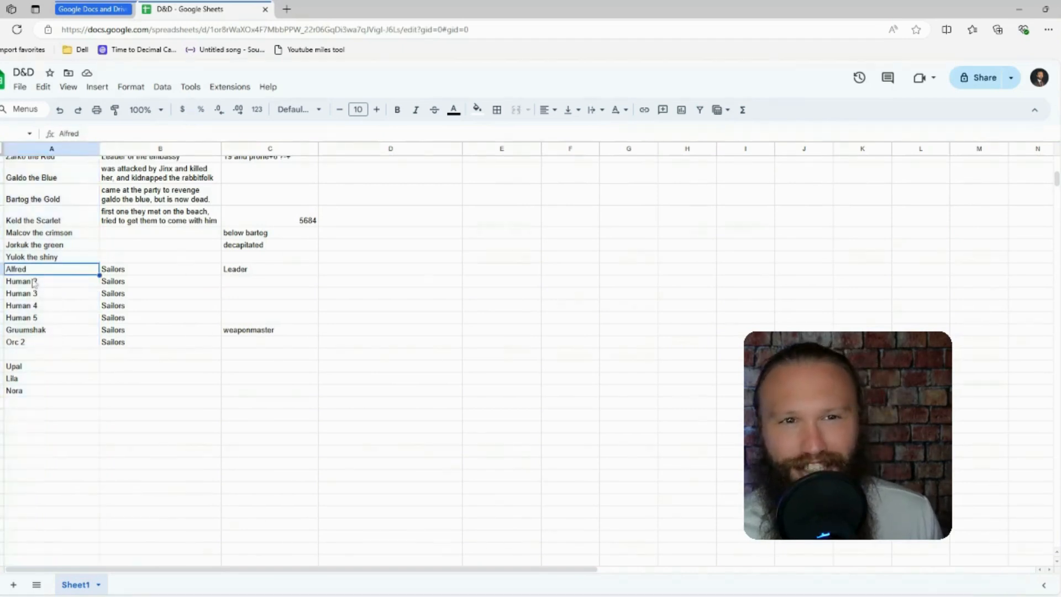
pyautogui.click(42, 334)
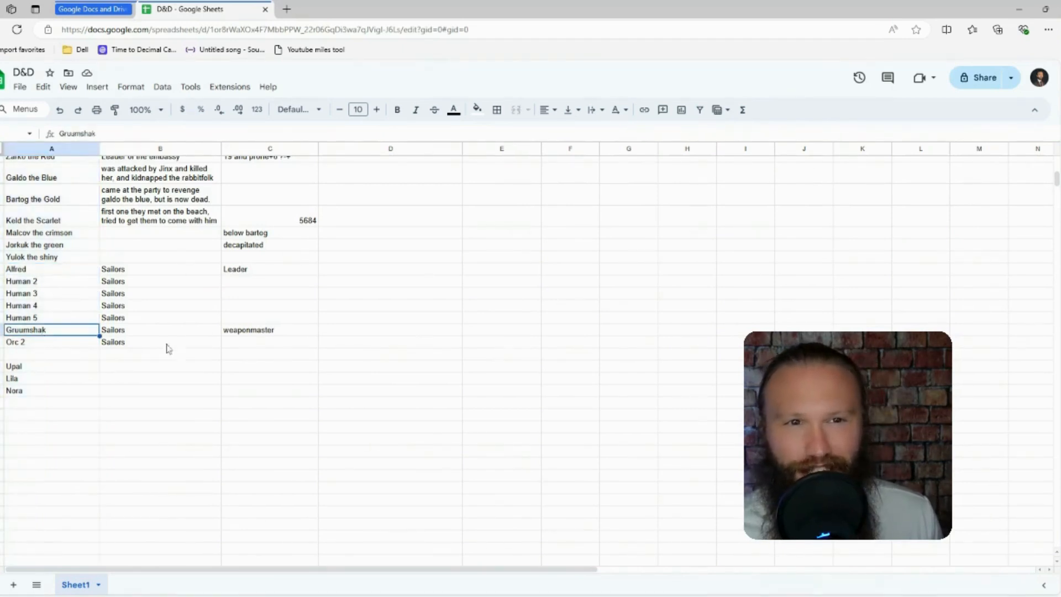
pyautogui.click(253, 332)
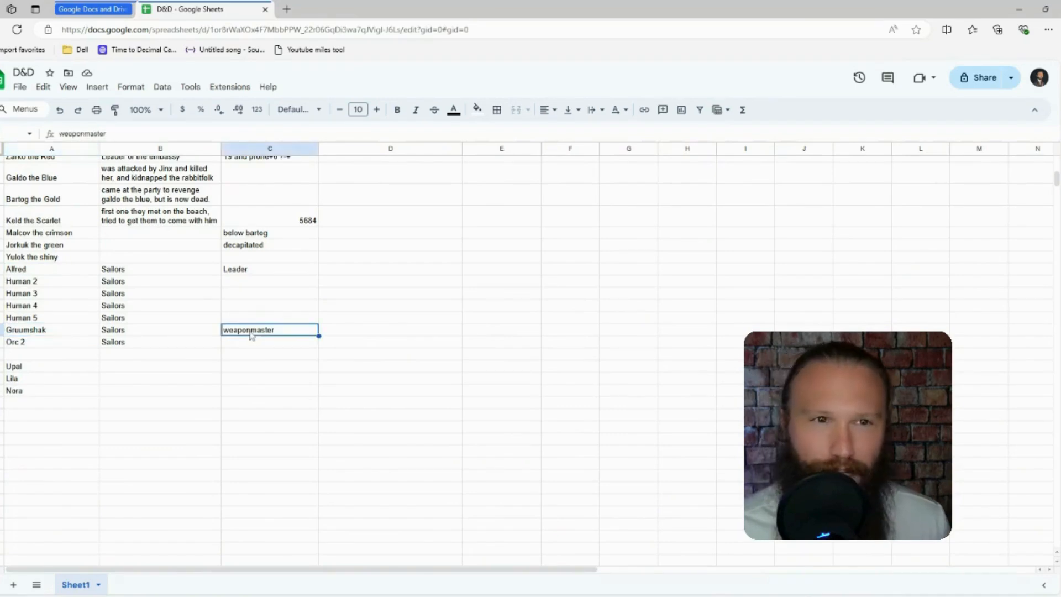
pyautogui.click(43, 331)
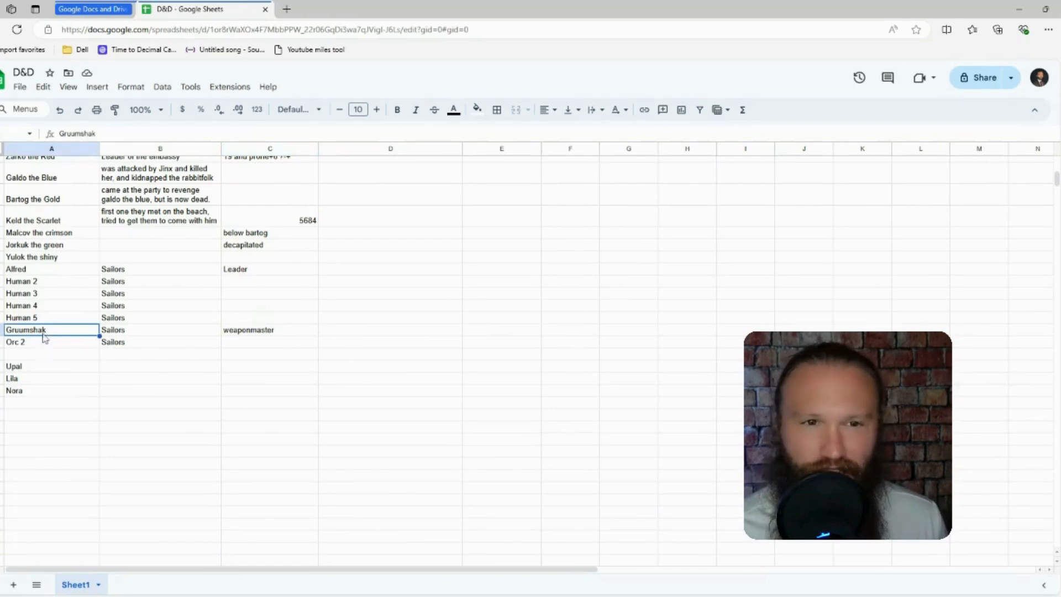
pyautogui.click(31, 367)
pyautogui.click(36, 392)
pyautogui.scroll(12, 104, 387)
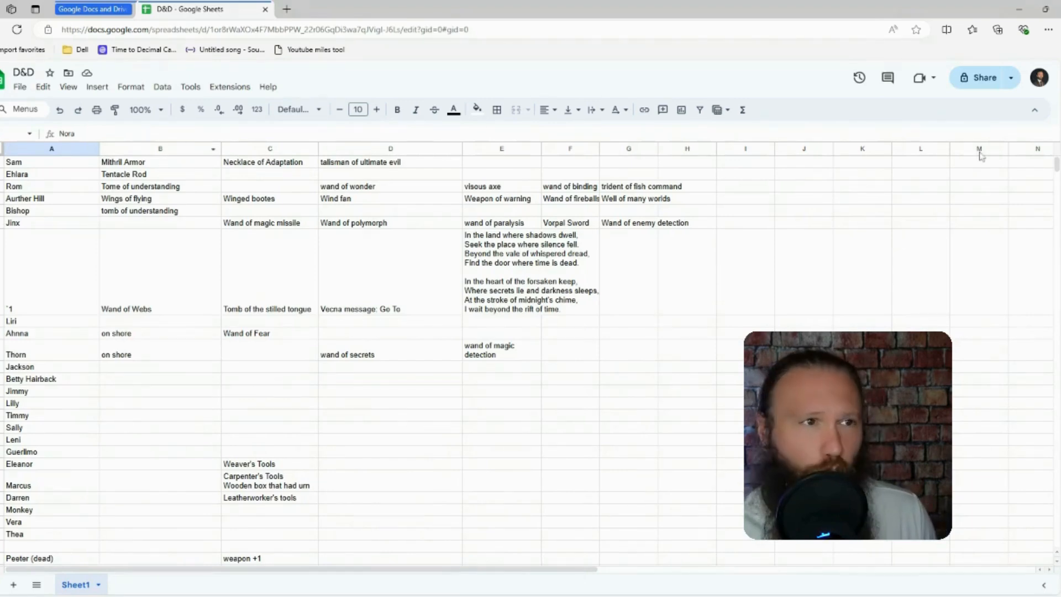
# Review the magic items recorded beside the first two characters, from Mithril Armor to Tentacle Rod.
pyautogui.click(143, 165)
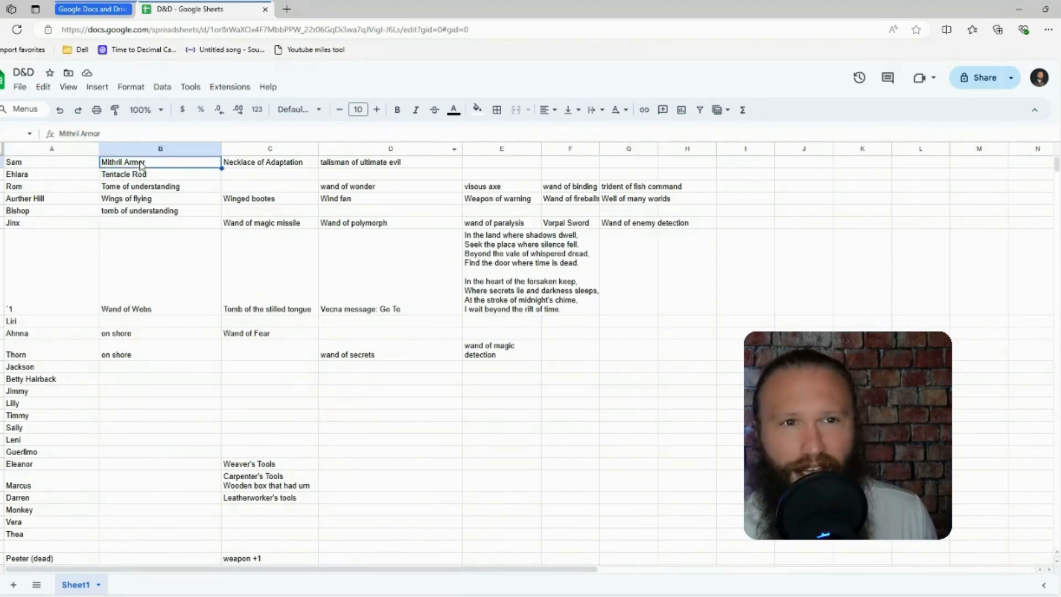
pyautogui.click(286, 168)
pyautogui.click(21, 165)
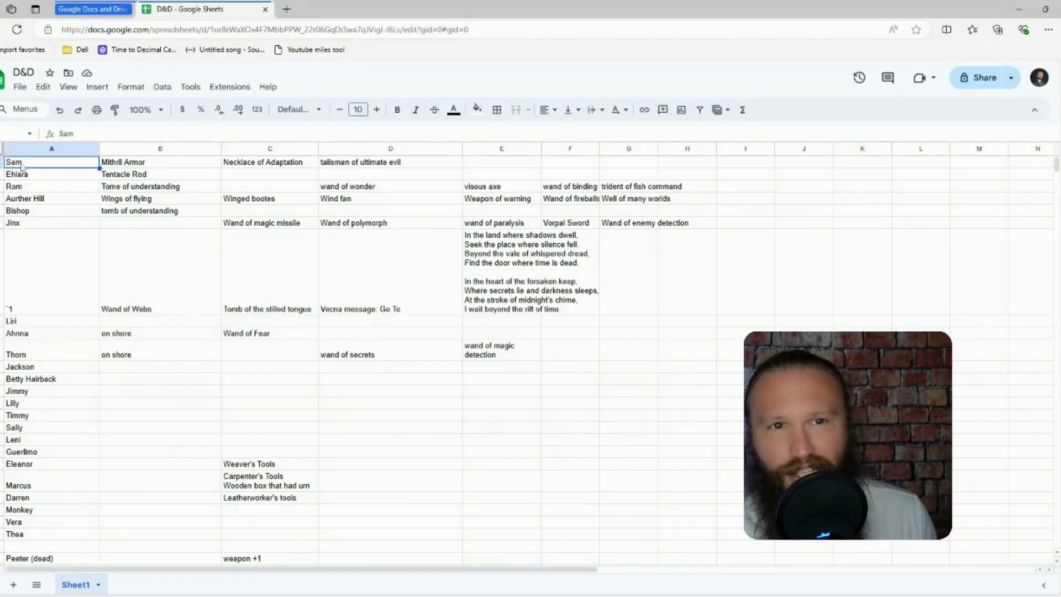
pyautogui.click(131, 166)
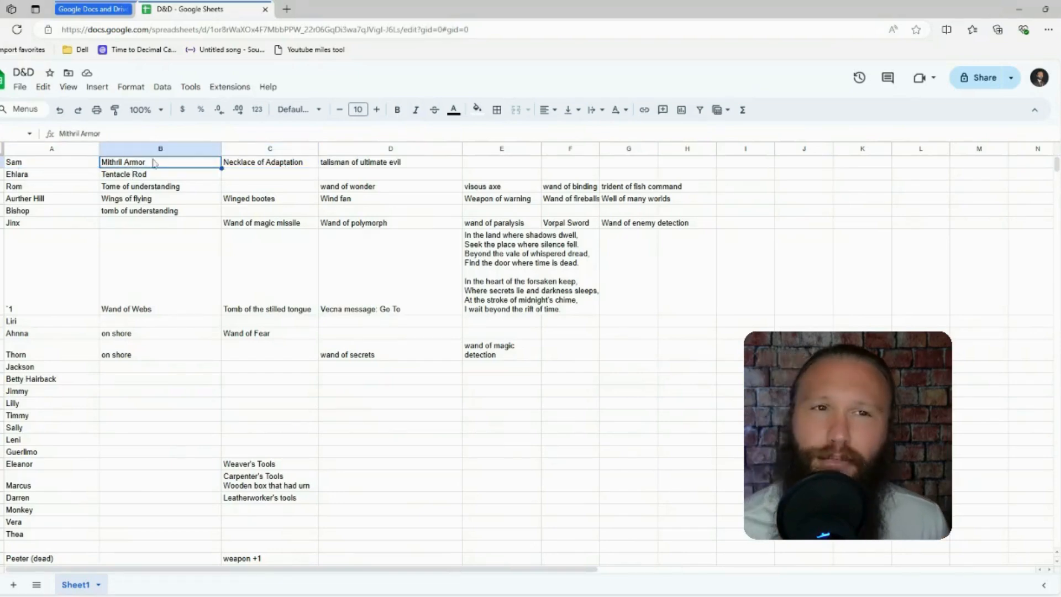
pyautogui.click(267, 166)
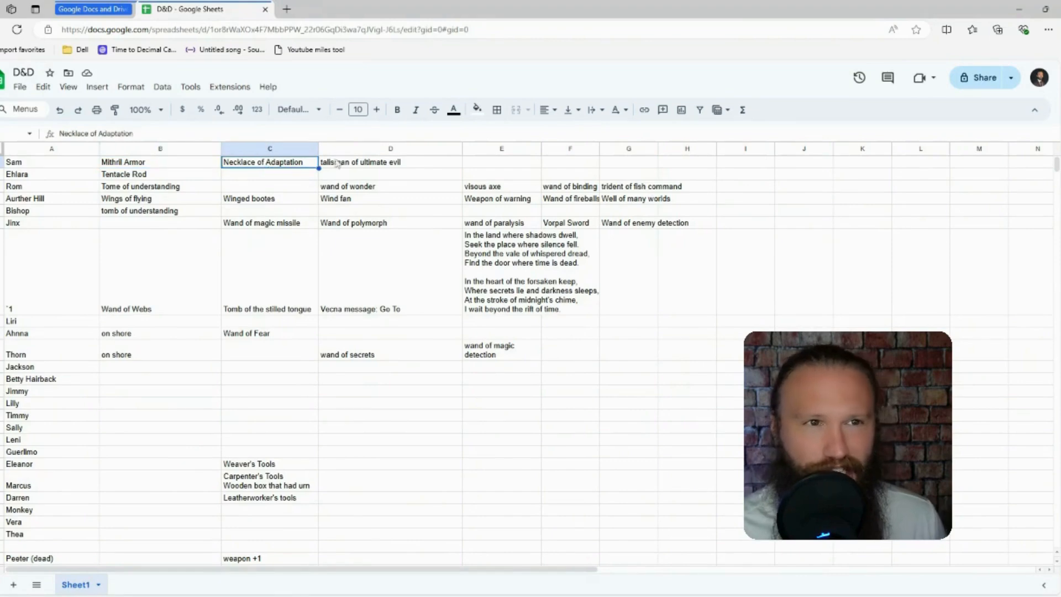
pyautogui.click(360, 166)
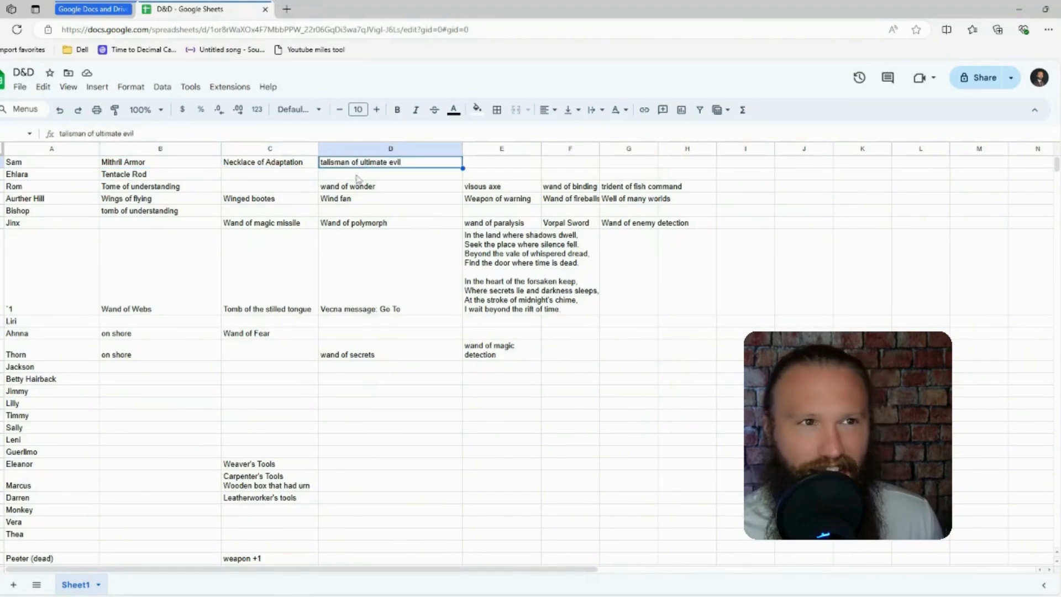
pyautogui.click(37, 175)
pyautogui.click(137, 178)
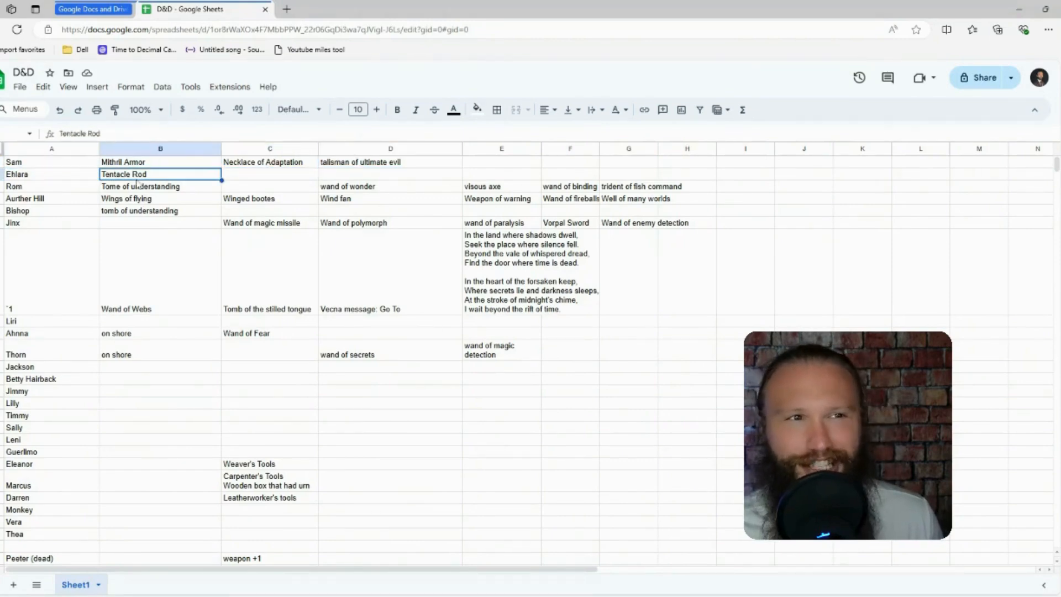
pyautogui.click(51, 177)
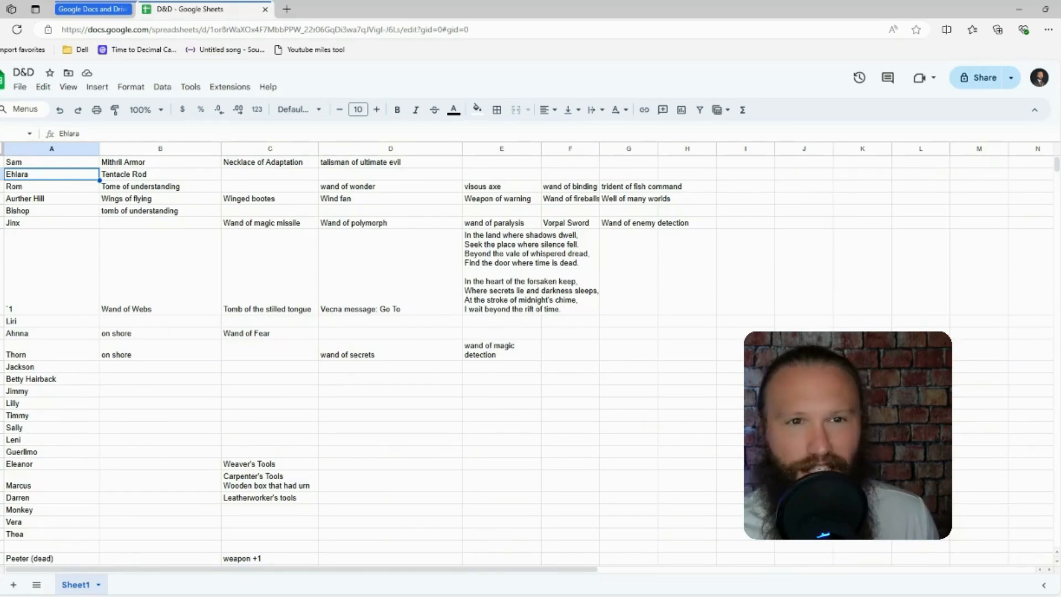
# Replace the stray "`1" entry in column A beside Wand of Webs with the character name "Rogee".
pyautogui.click(33, 304)
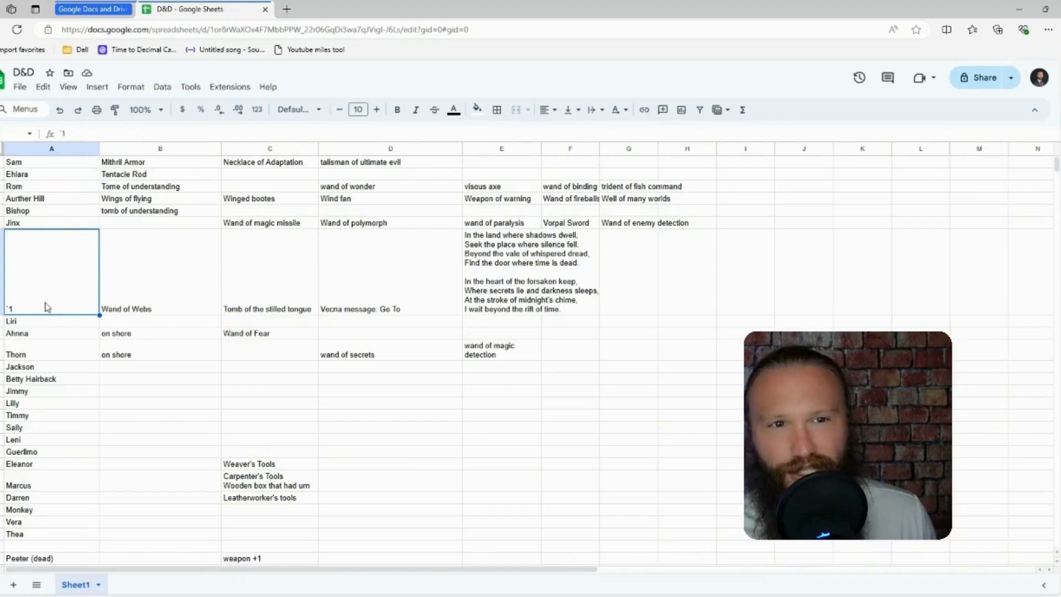
pyautogui.doubleClick(18, 310)
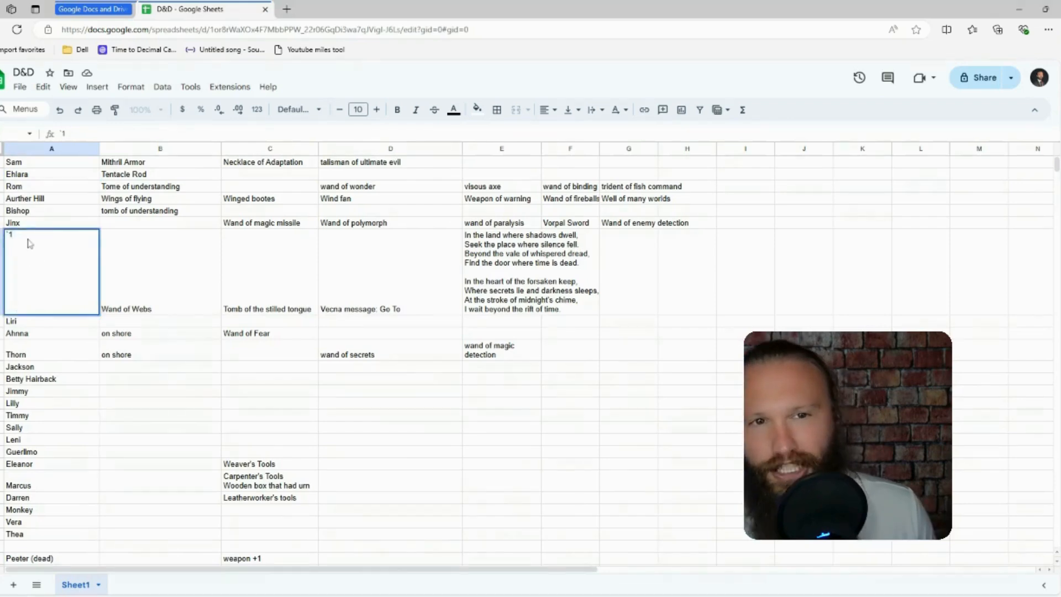
pyautogui.moveTo(9, 235); pyautogui.dragTo(6, 239)
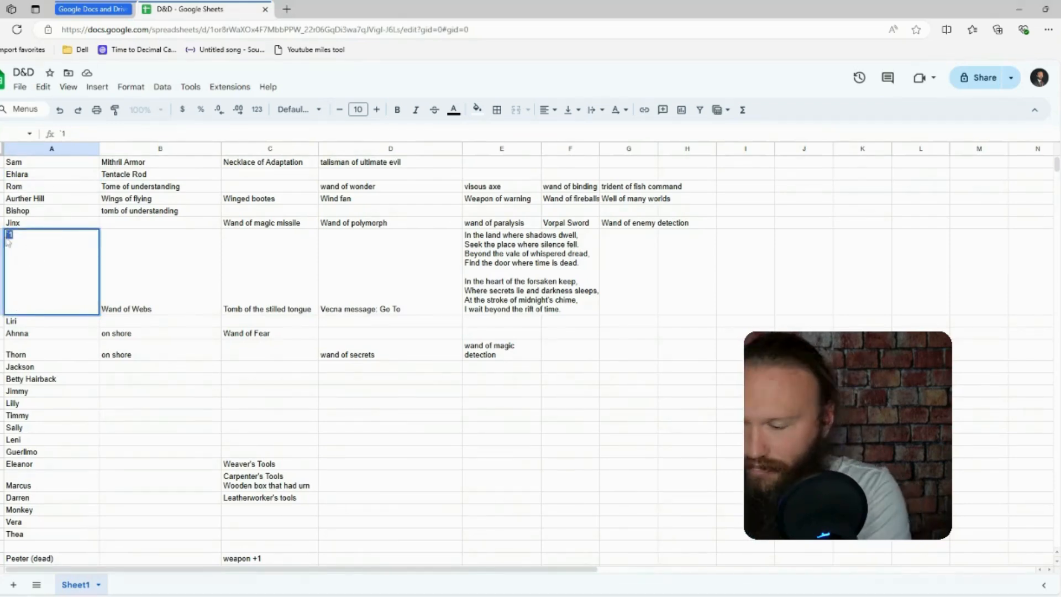
pyautogui.write('Rogee')
pyautogui.press('Return')
pyautogui.press('Up')
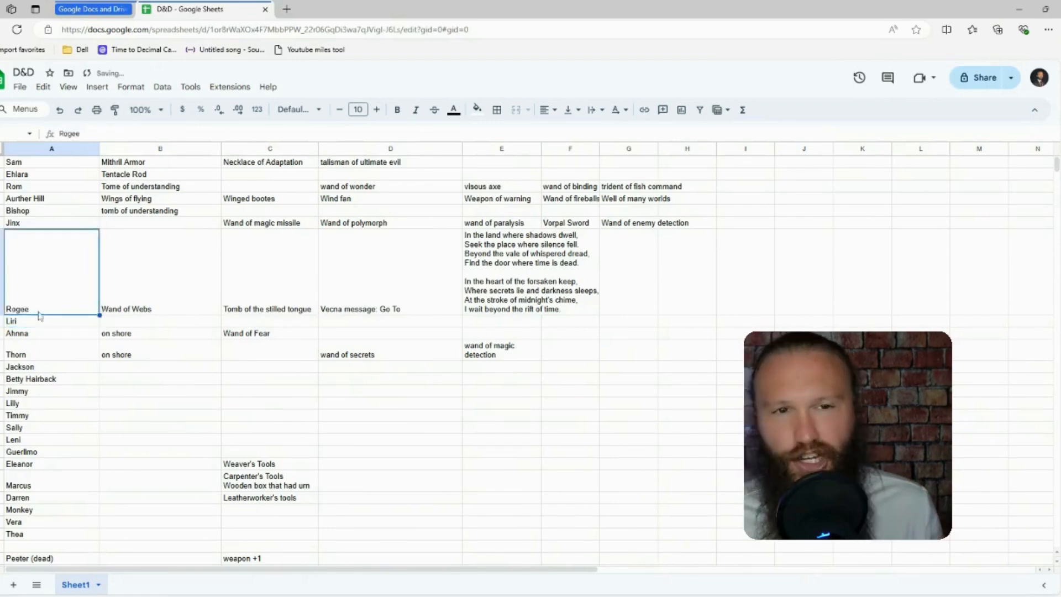
# Read across Rogee's row: Wand of Webs, Tomb of the stilled tongue, the Vecna message and the riddle.
pyautogui.click(124, 285)
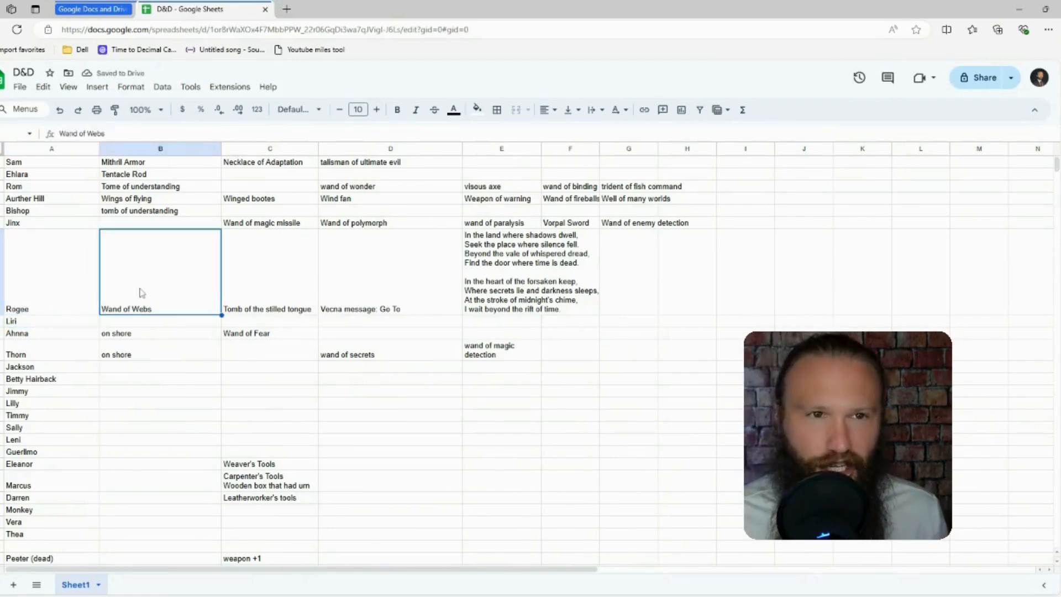
pyautogui.click(241, 291)
pyautogui.click(382, 286)
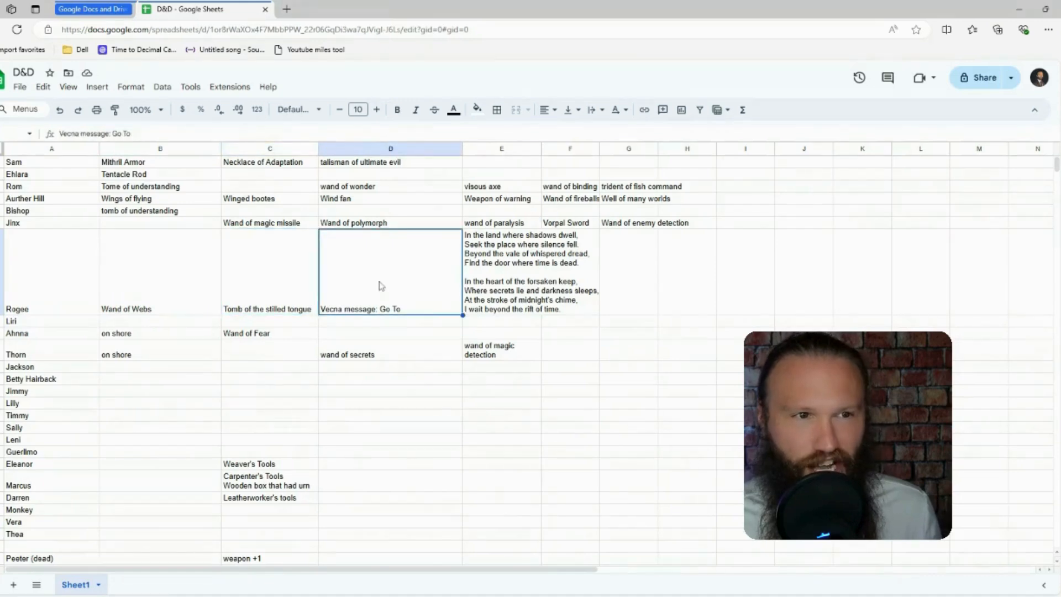
pyautogui.click(508, 254)
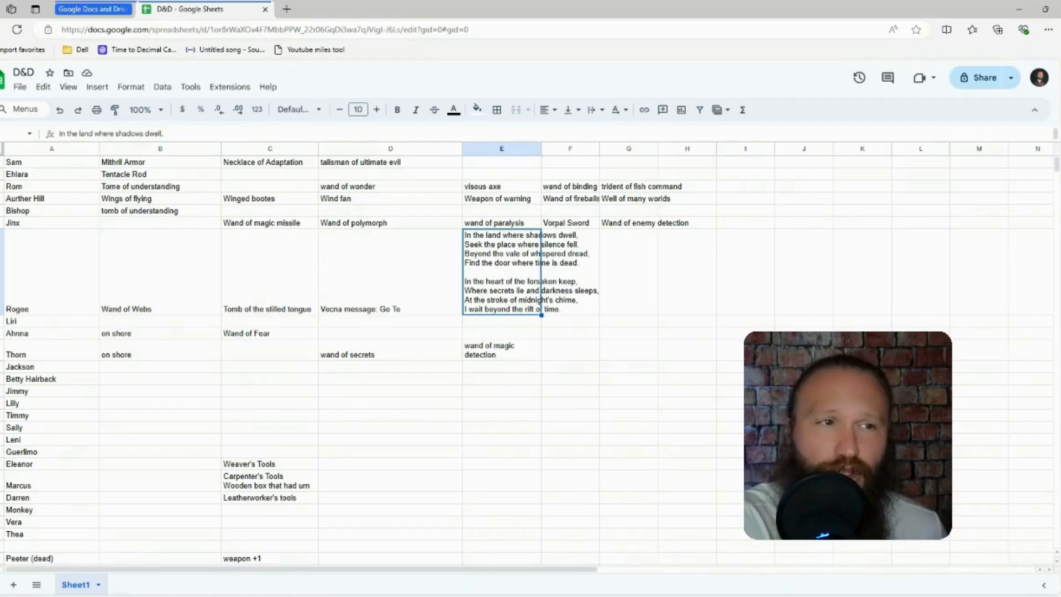
# Examine the notes for Jorkuk the green, Malcov the crimson and Bartog the Gold further down the sheet.
pyautogui.click(17, 166)
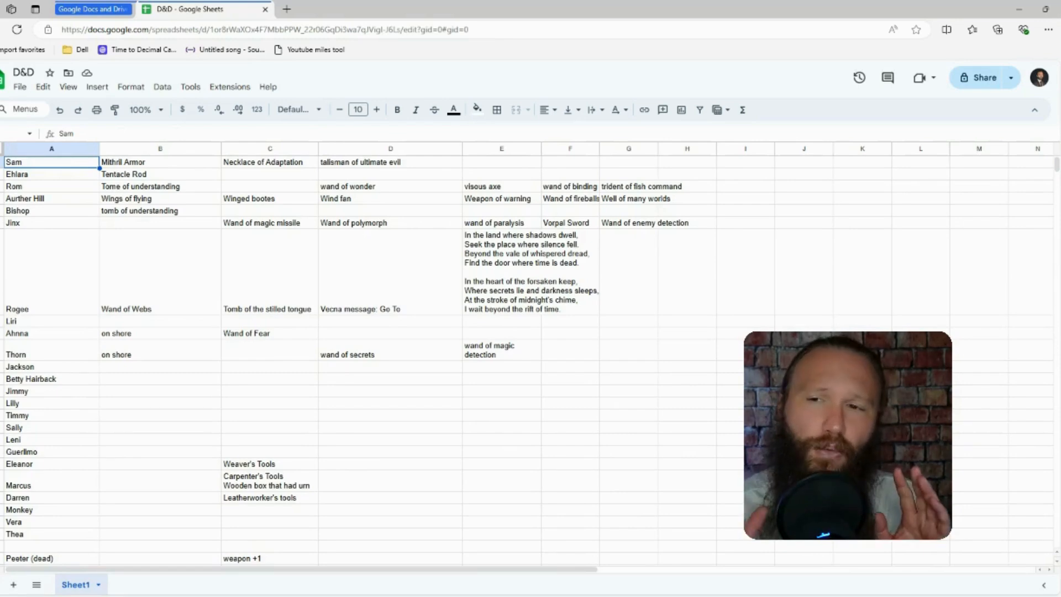
pyautogui.scroll(-7, 147, 354)
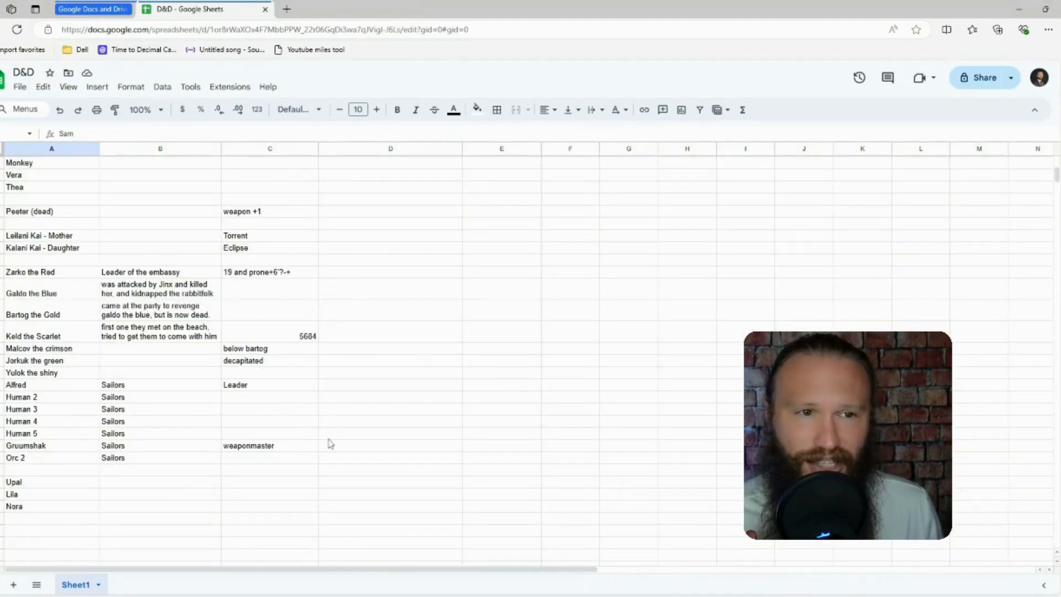
pyautogui.click(16, 363)
pyautogui.hotkey('shift', 'space')
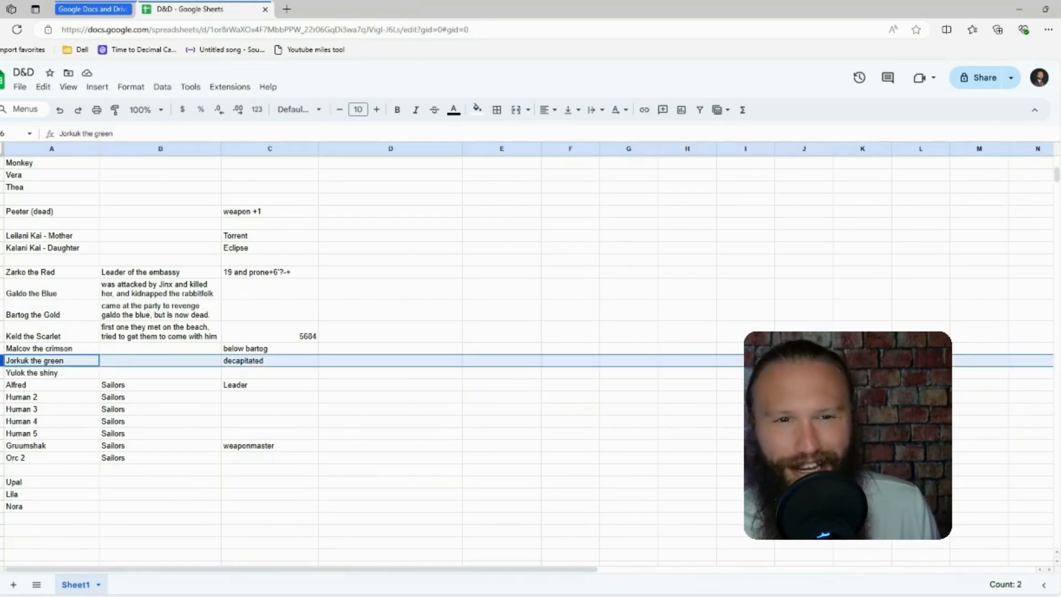
pyautogui.click(239, 364)
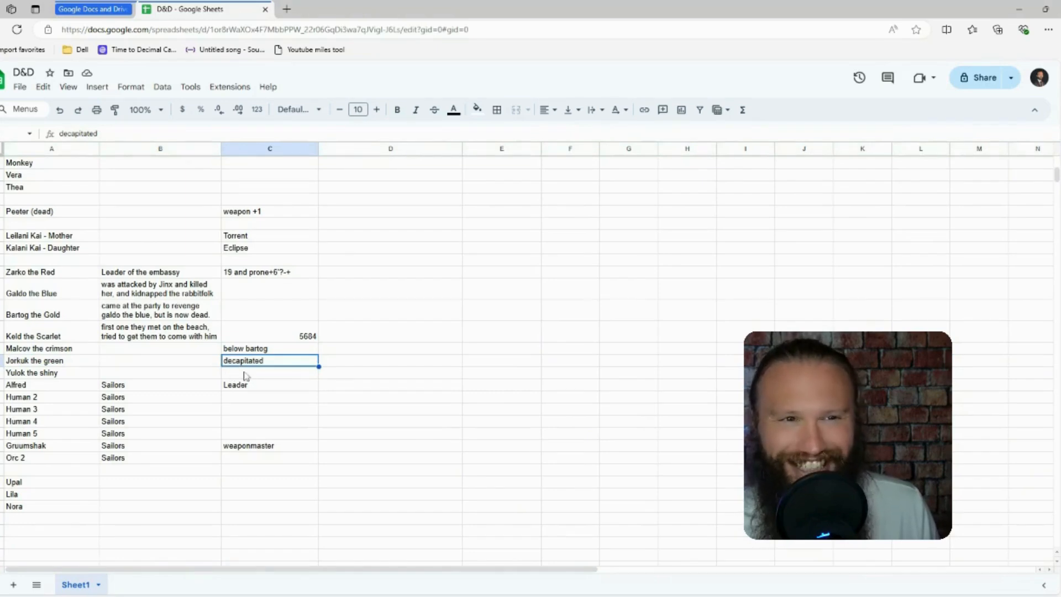
pyautogui.click(11, 351)
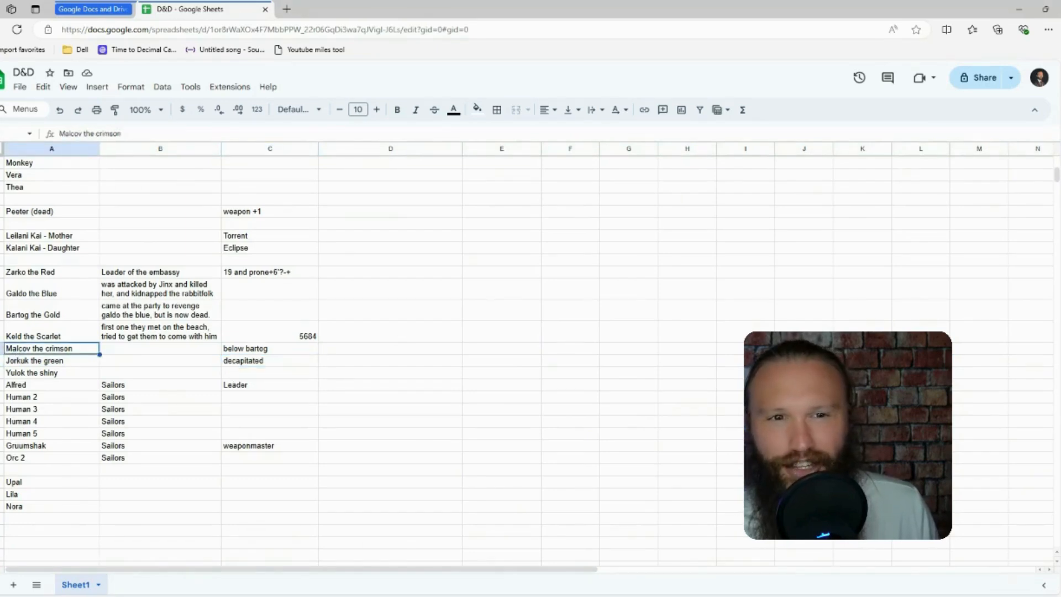
pyautogui.click(252, 351)
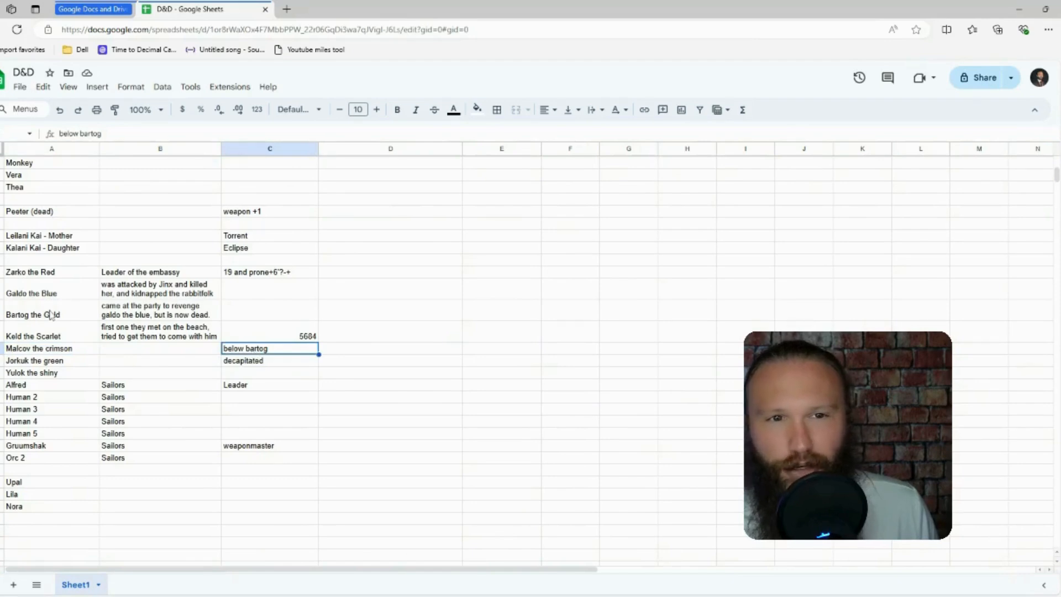
pyautogui.click(106, 312)
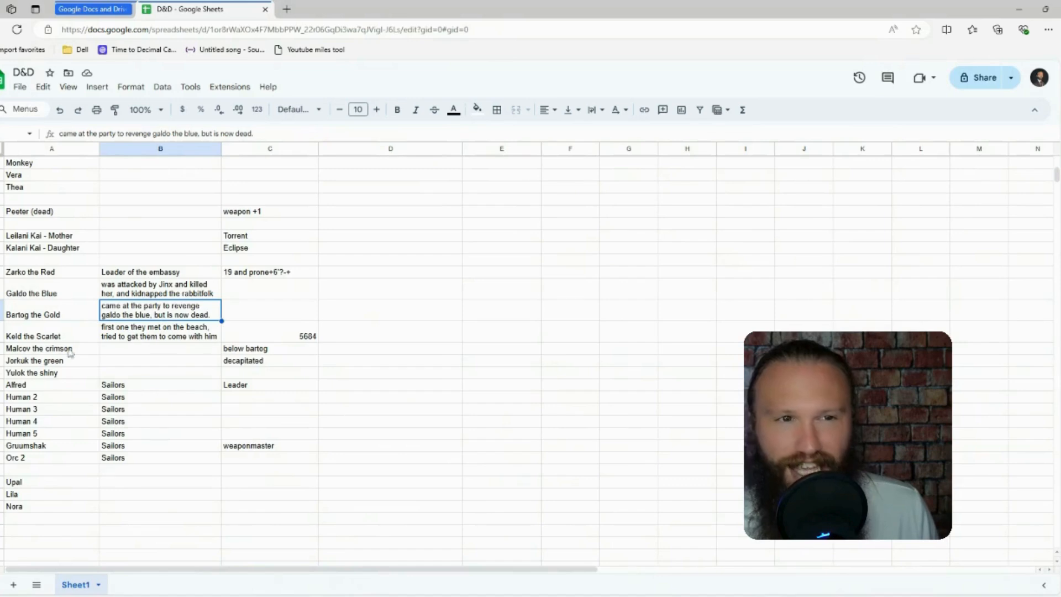
pyautogui.click(22, 353)
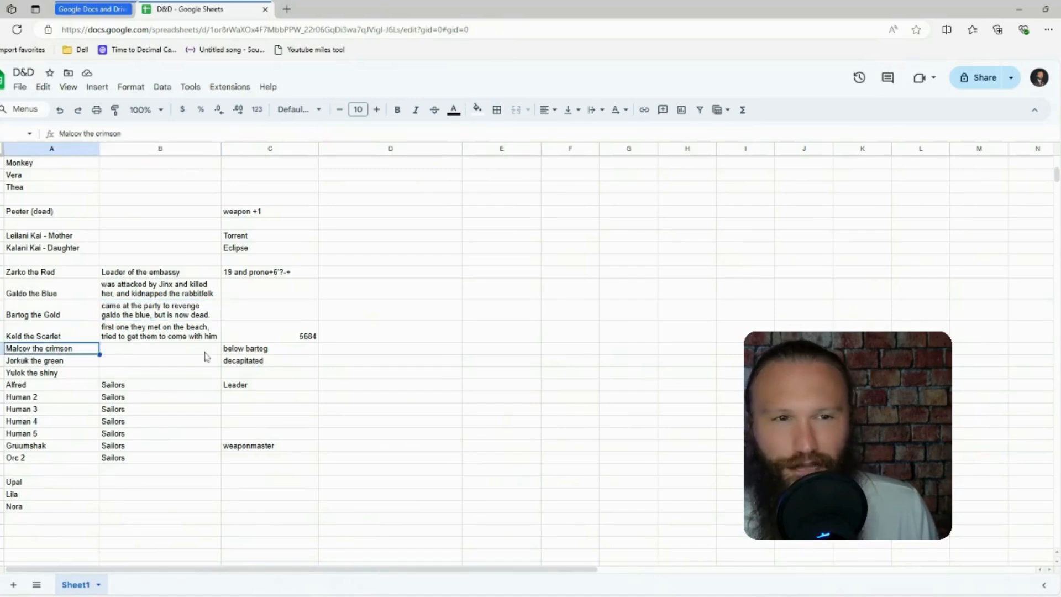
pyautogui.click(246, 352)
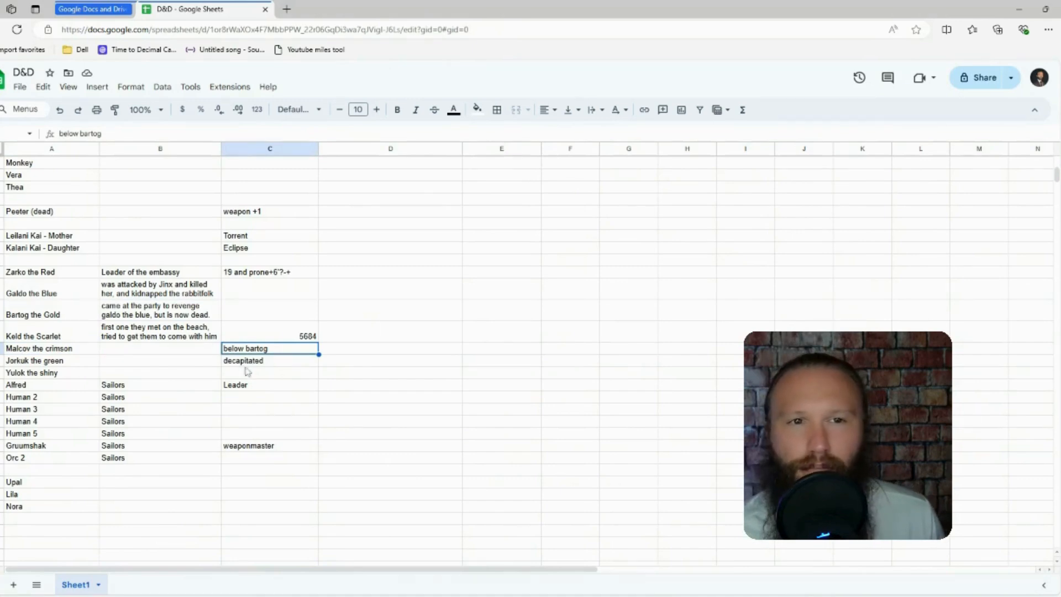
pyautogui.scroll(1, 247, 375)
pyautogui.scroll(3, 247, 375)
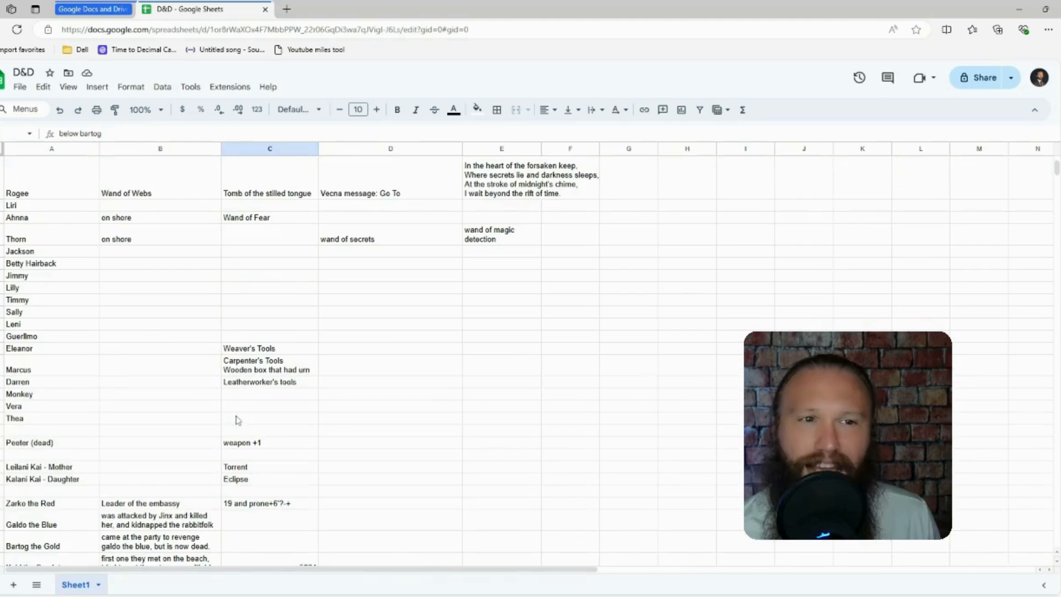
# Check the tools recorded in column C for Eleanor, Marcus and Darren.
pyautogui.click(27, 352)
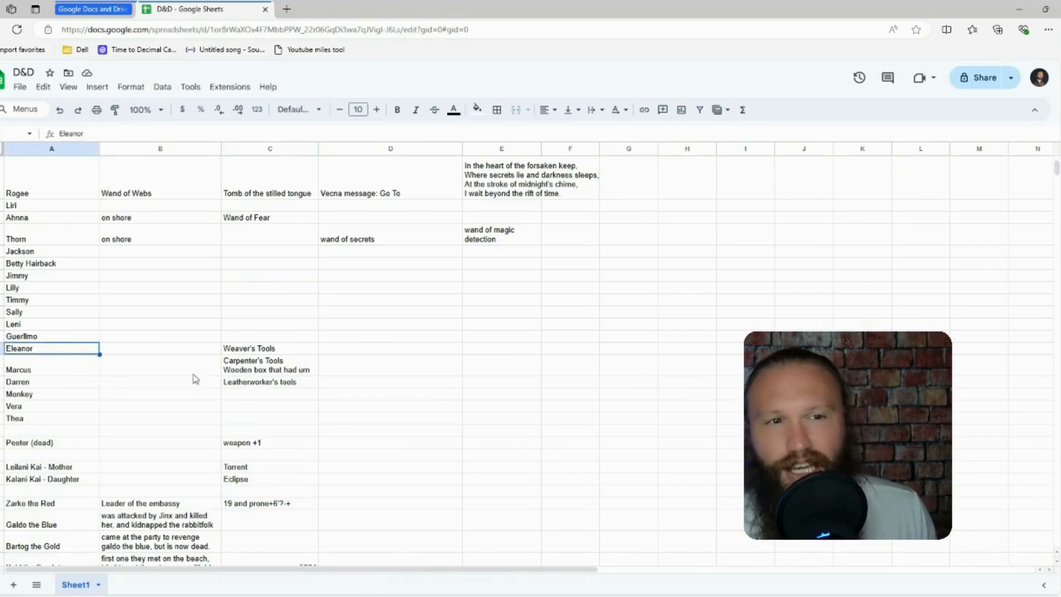
pyautogui.click(243, 354)
pyautogui.click(32, 376)
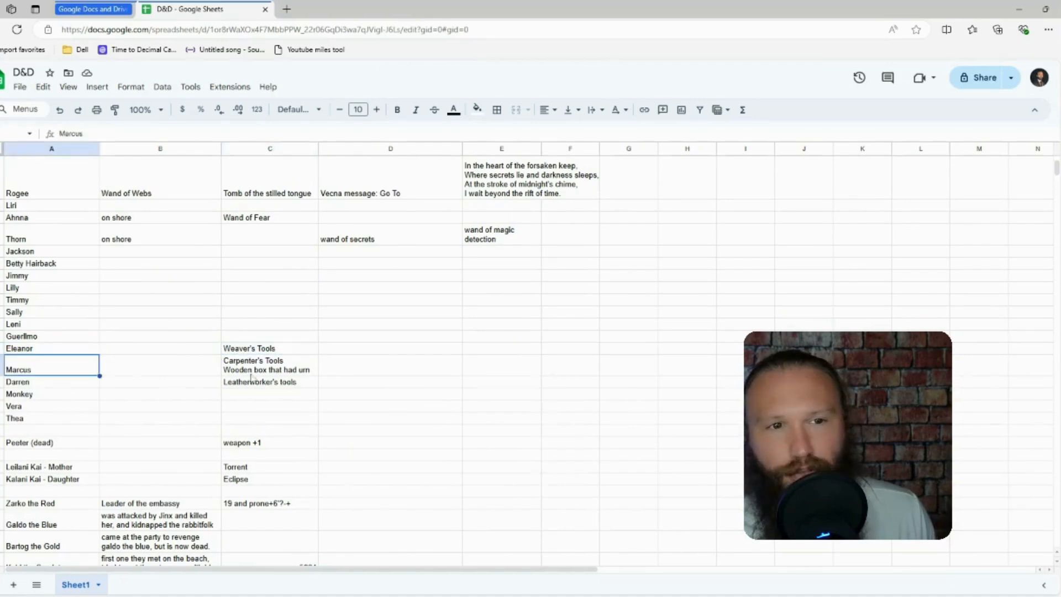
pyautogui.click(255, 376)
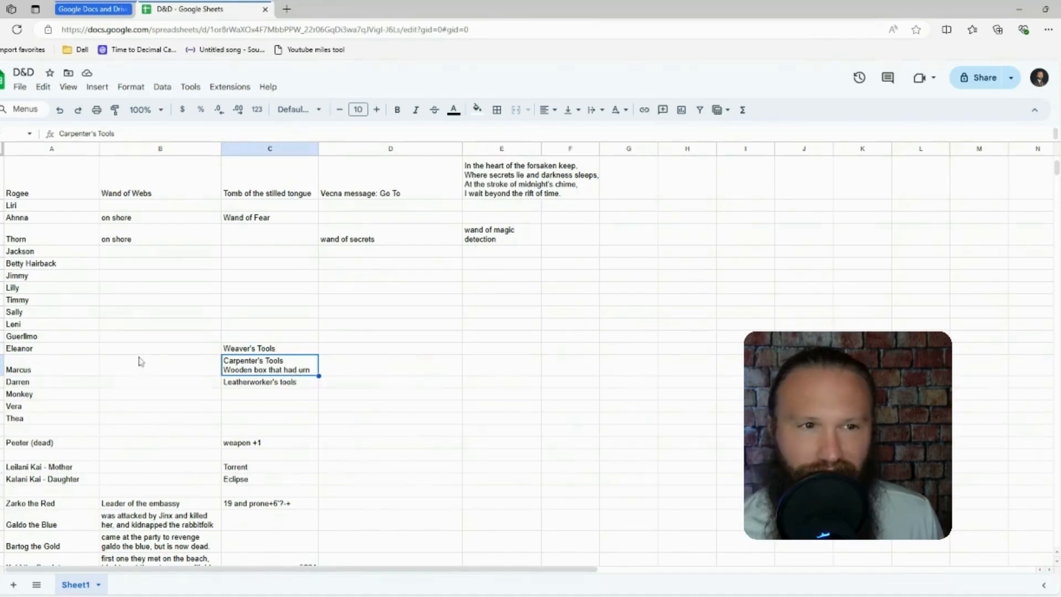
pyautogui.click(33, 382)
pyautogui.click(273, 385)
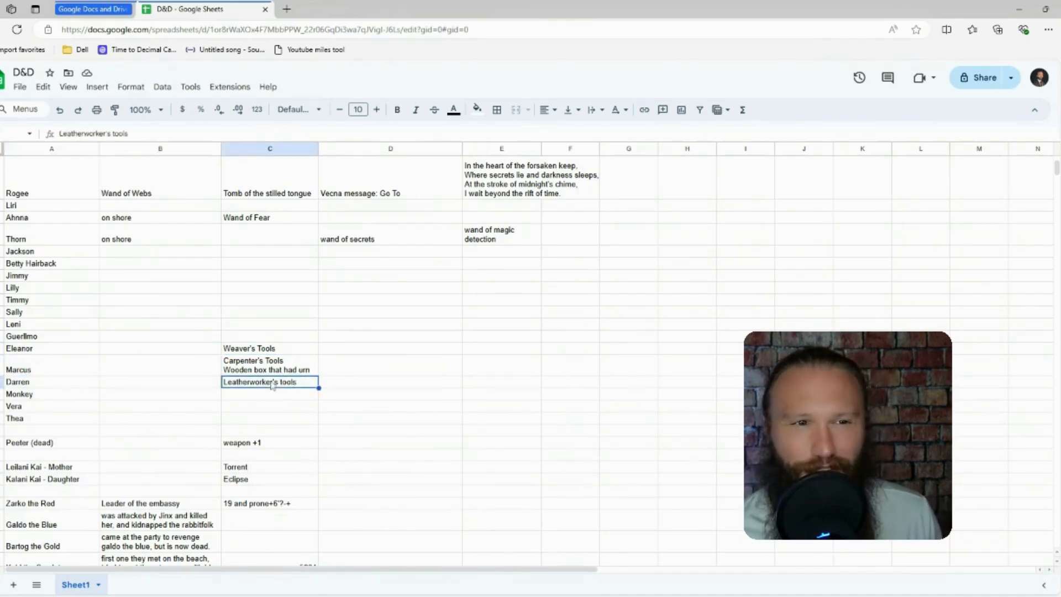
# Read across Thorn's row, covering the location note in column B and the wands in columns D and E.
pyautogui.scroll(3, 291, 390)
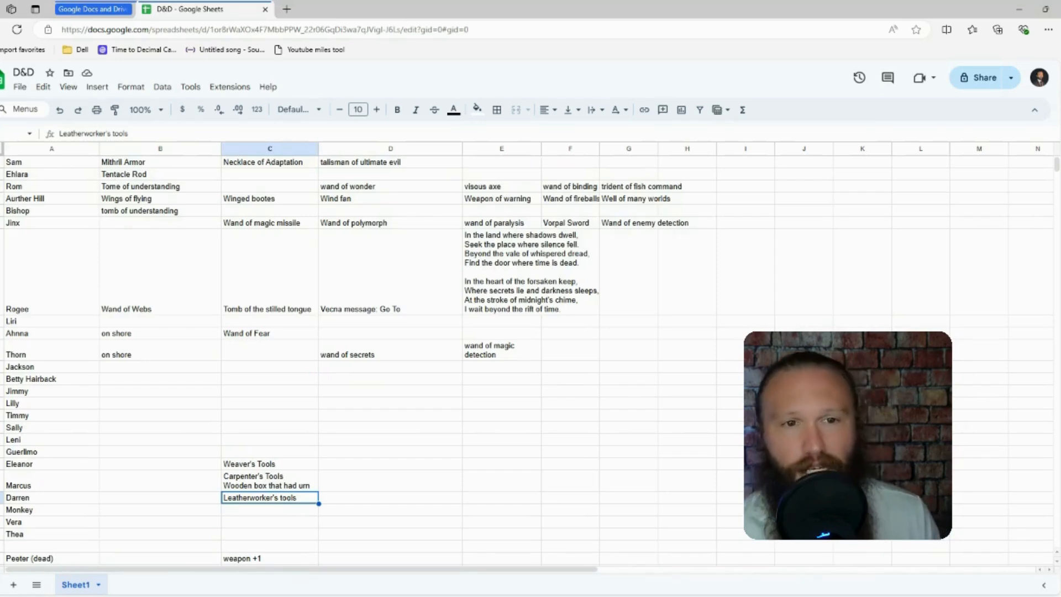
pyautogui.click(20, 348)
pyautogui.click(182, 353)
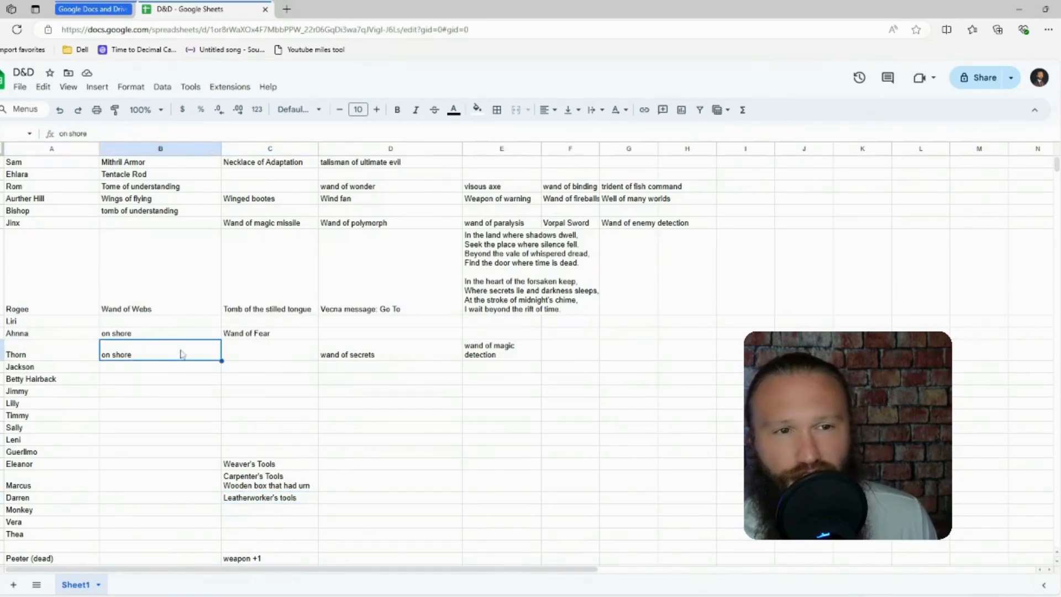
pyautogui.click(264, 357)
pyautogui.click(348, 360)
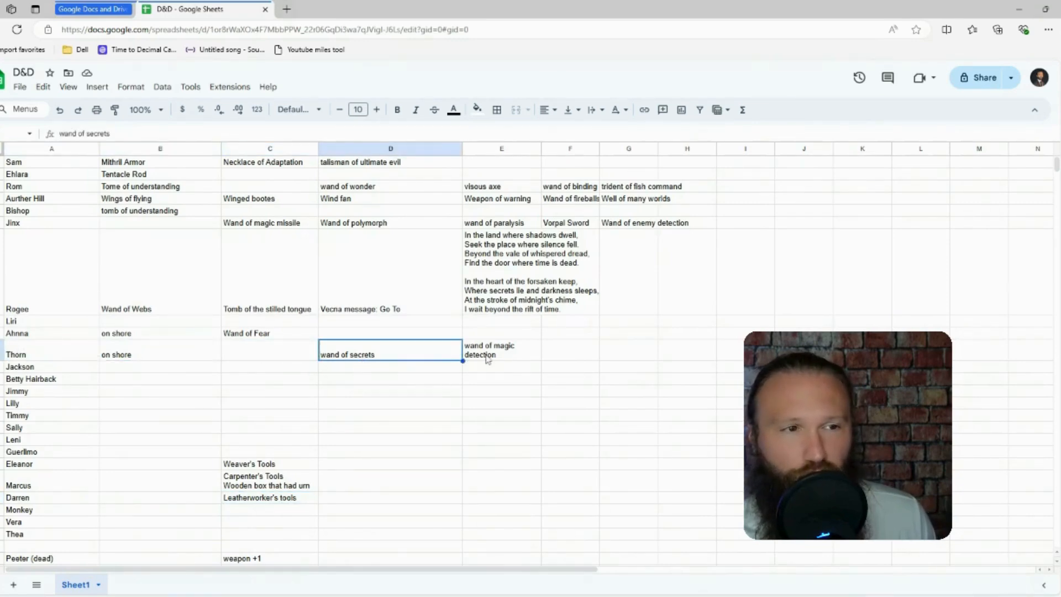
pyautogui.click(487, 358)
pyautogui.click(376, 357)
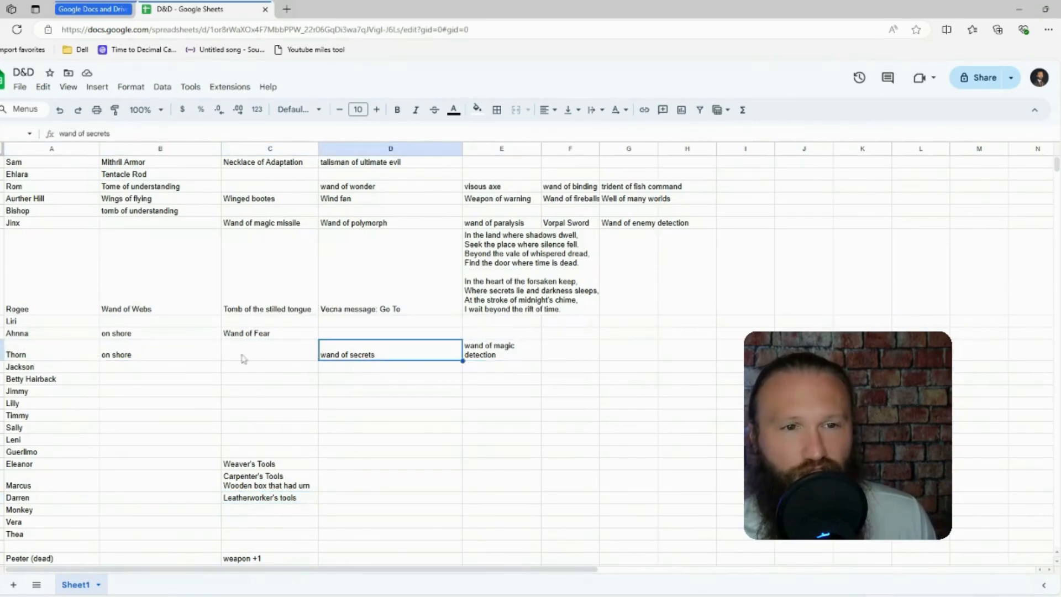
pyautogui.click(138, 356)
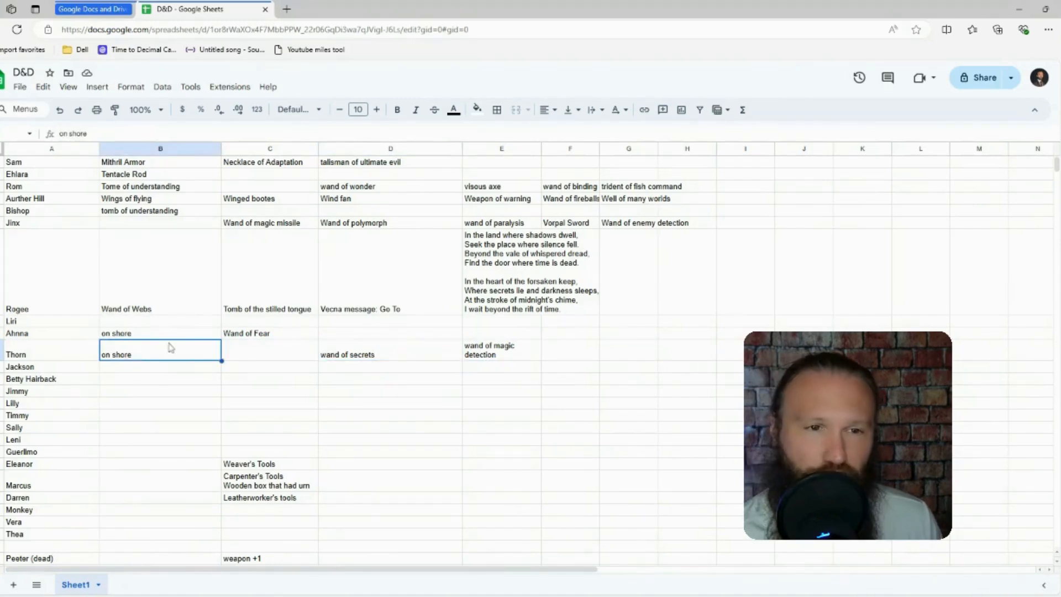
pyautogui.click(371, 357)
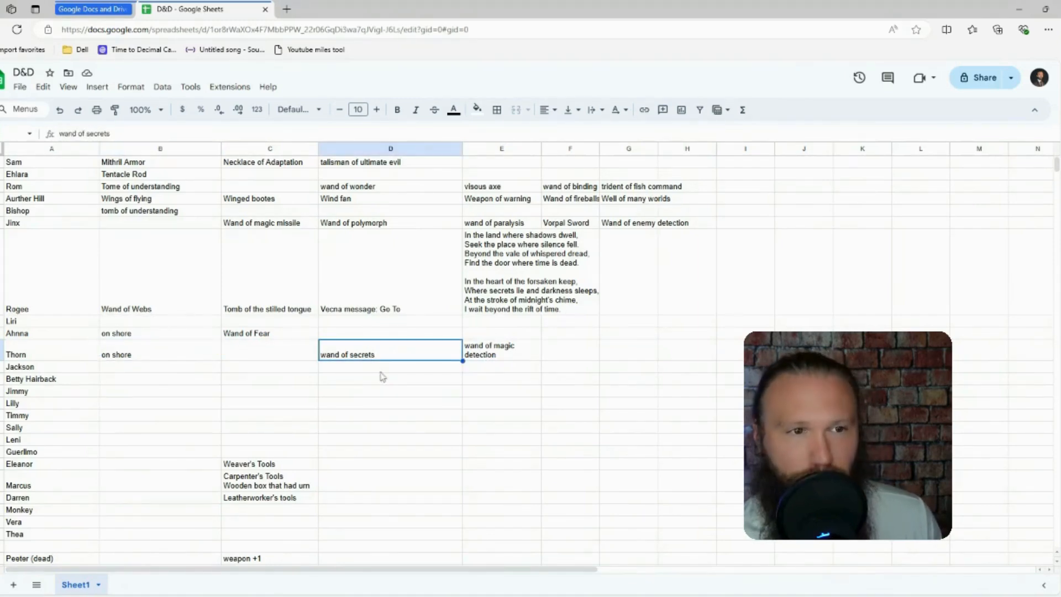
pyautogui.click(508, 354)
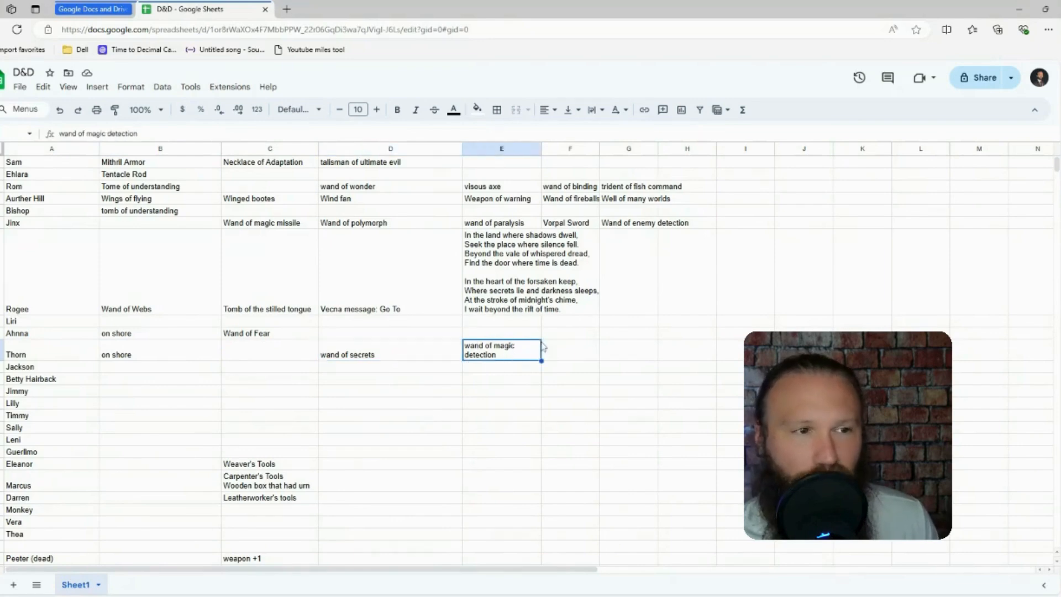